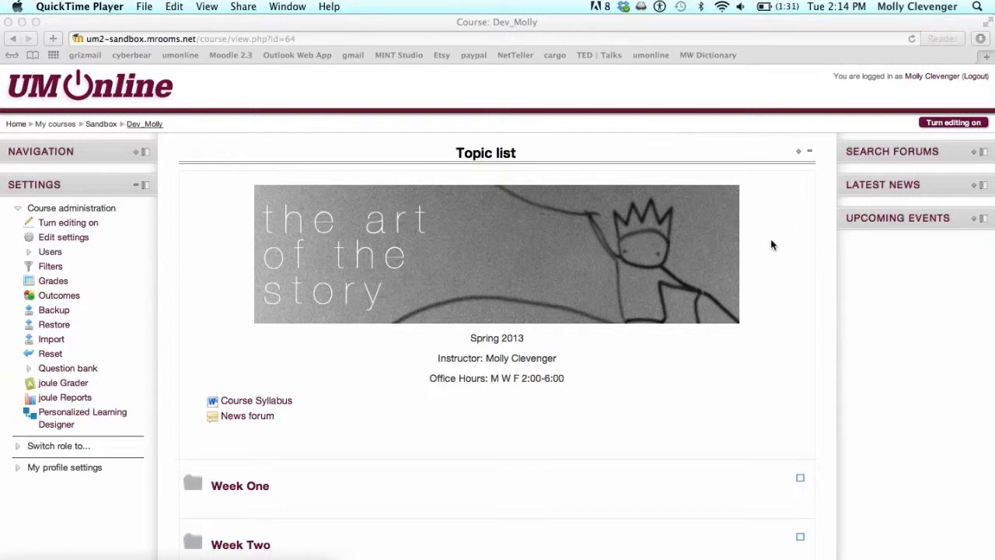
Step: Turn editing on for the Dev_Molly course page
{"action": "scroll", "coordinate": [771, 239], "scroll_direction": "down", "scroll_amount": 3}
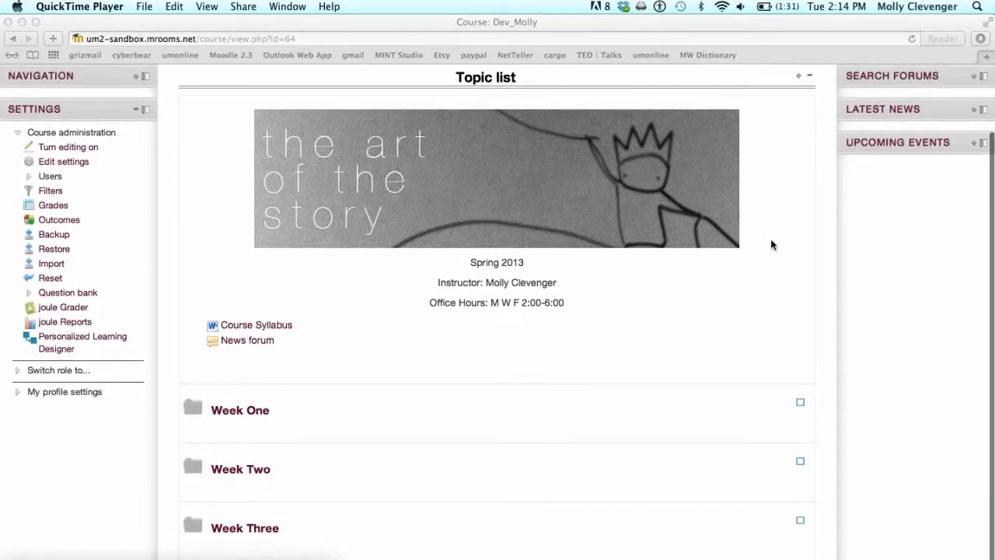
{"action": "scroll", "coordinate": [770, 244], "scroll_direction": "up", "scroll_amount": 1}
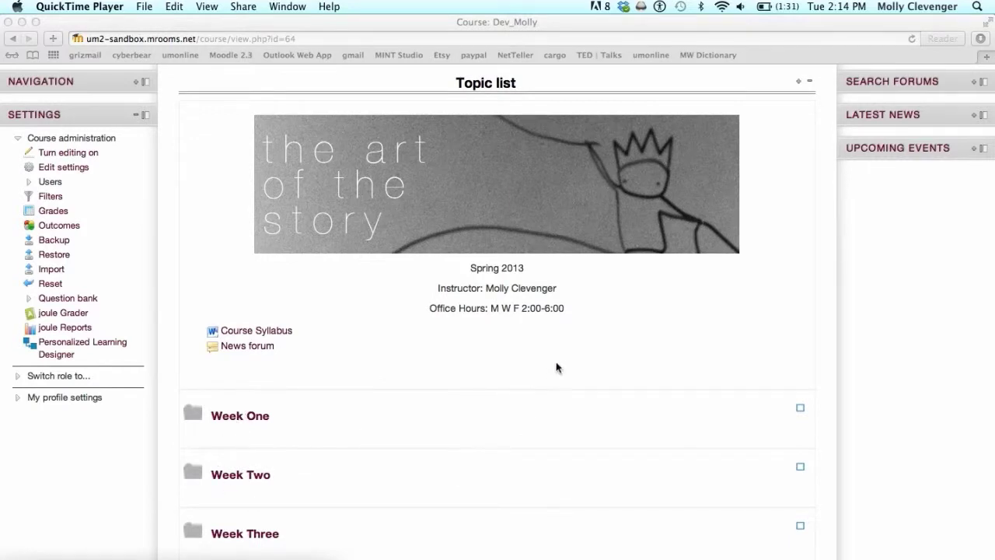
{"action": "scroll", "coordinate": [567, 357], "scroll_direction": "up", "scroll_amount": 5}
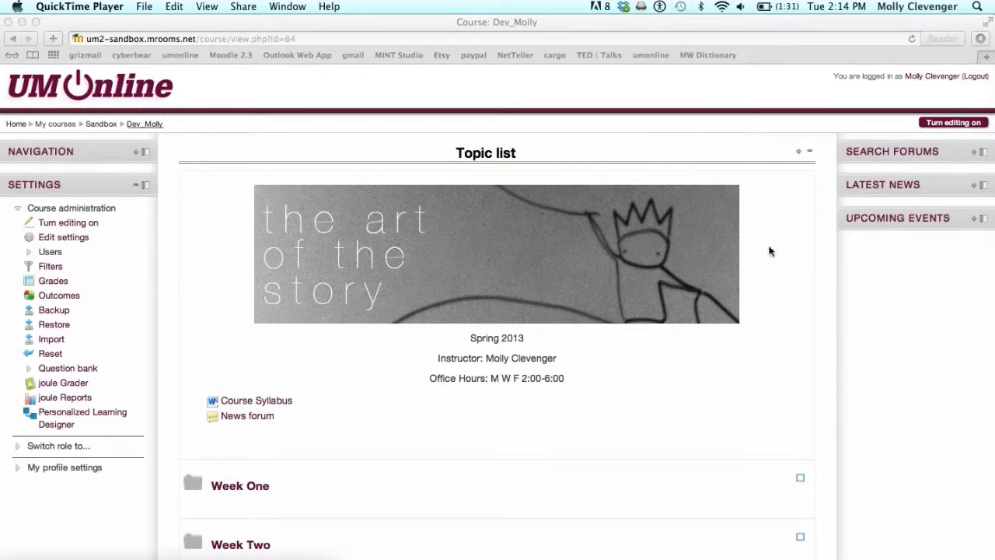
{"action": "left_click", "coordinate": [951, 122]}
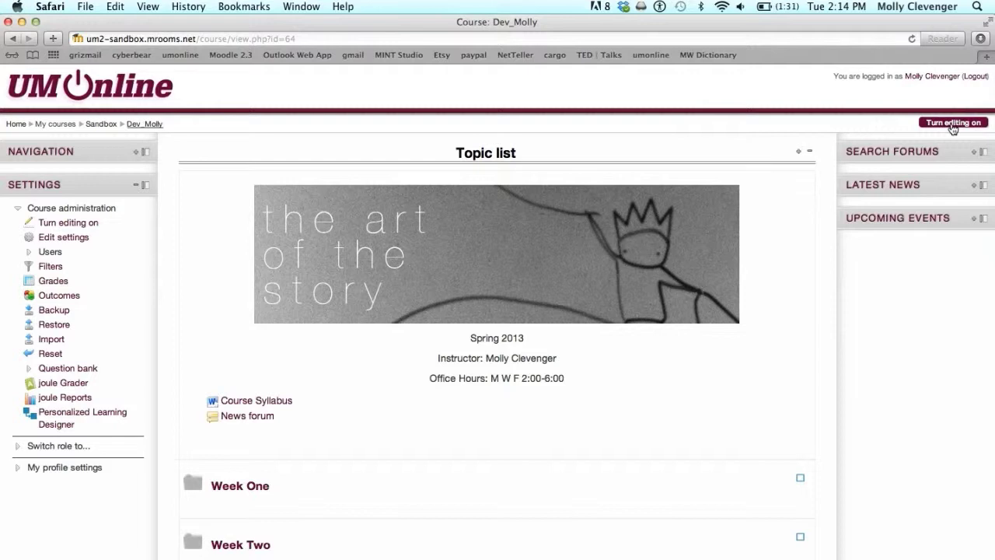
{"action": "left_click", "coordinate": [951, 124]}
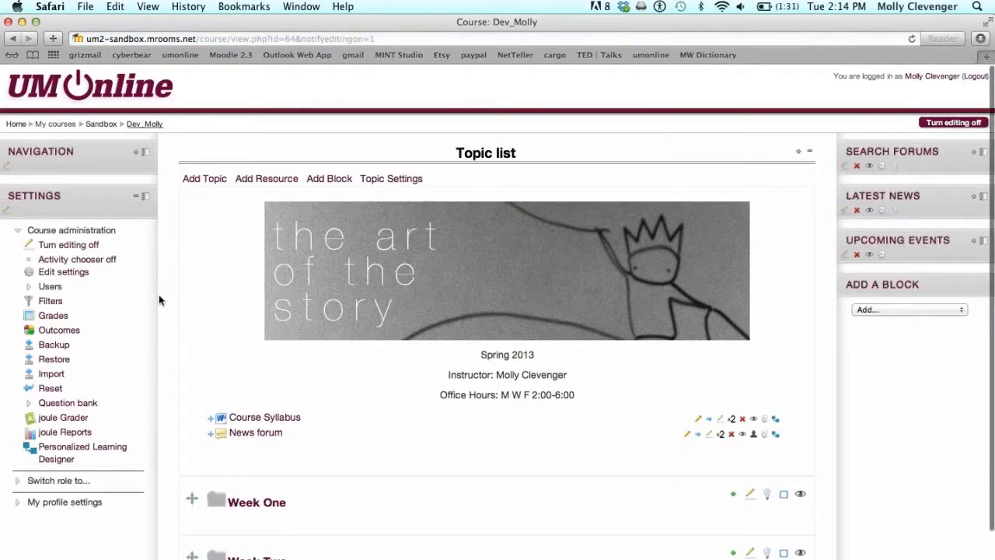
Step: Choose Folder View format as the course format in the course settings and save the changes
{"action": "left_click", "coordinate": [79, 272]}
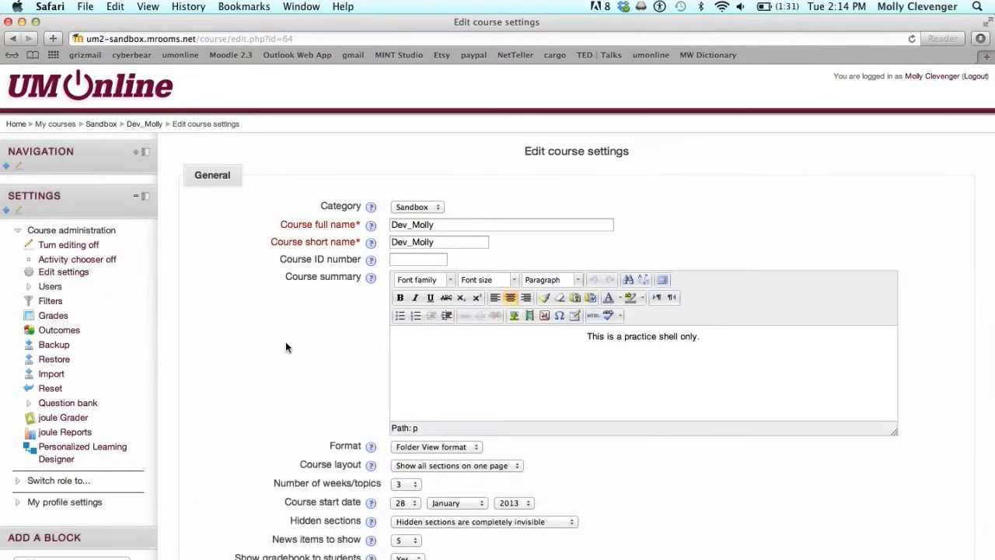
{"action": "left_click", "coordinate": [426, 448]}
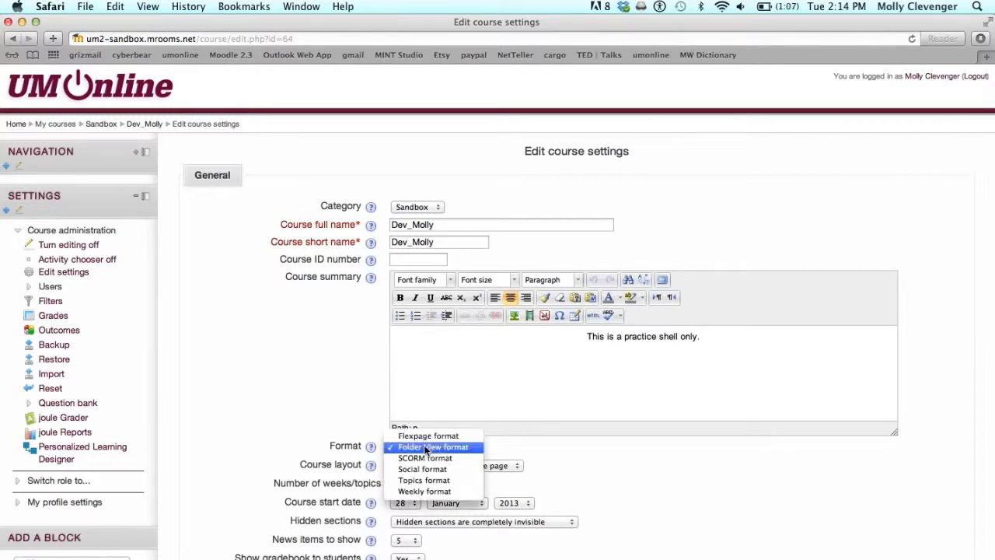
{"action": "left_click", "coordinate": [426, 448]}
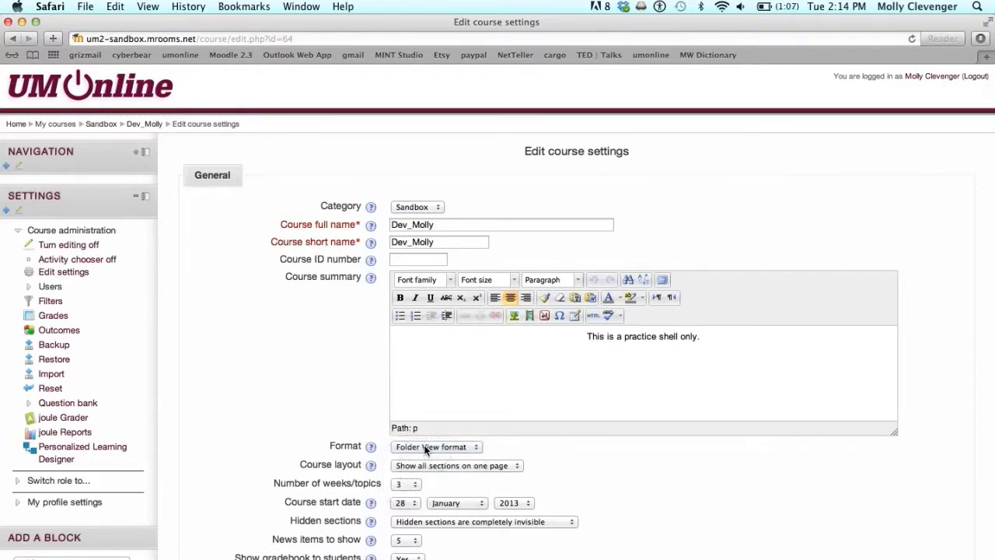
{"action": "scroll", "coordinate": [424, 448], "scroll_direction": "down", "scroll_amount": 15}
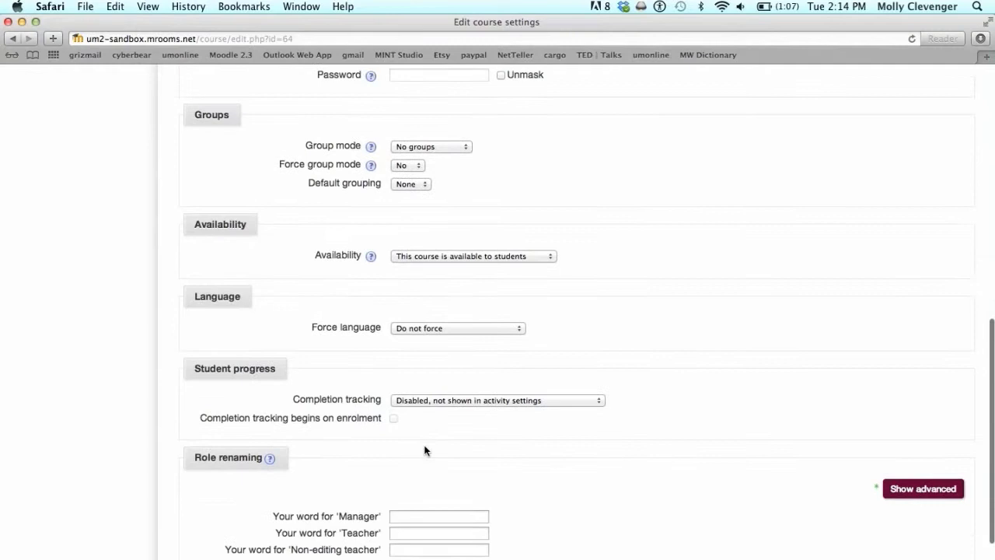
{"action": "scroll", "coordinate": [425, 449], "scroll_direction": "down", "scroll_amount": 5}
{"action": "left_click", "coordinate": [351, 523]}
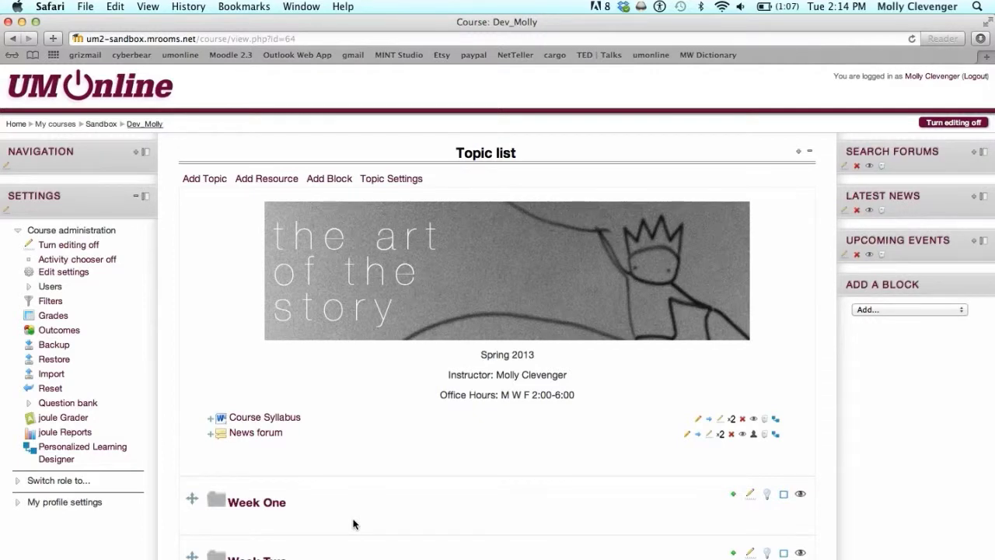
Step: Expand the Week One folder in the topic list to view its banner and activities, and collapse it again
{"action": "scroll", "coordinate": [352, 522], "scroll_direction": "down", "scroll_amount": 3}
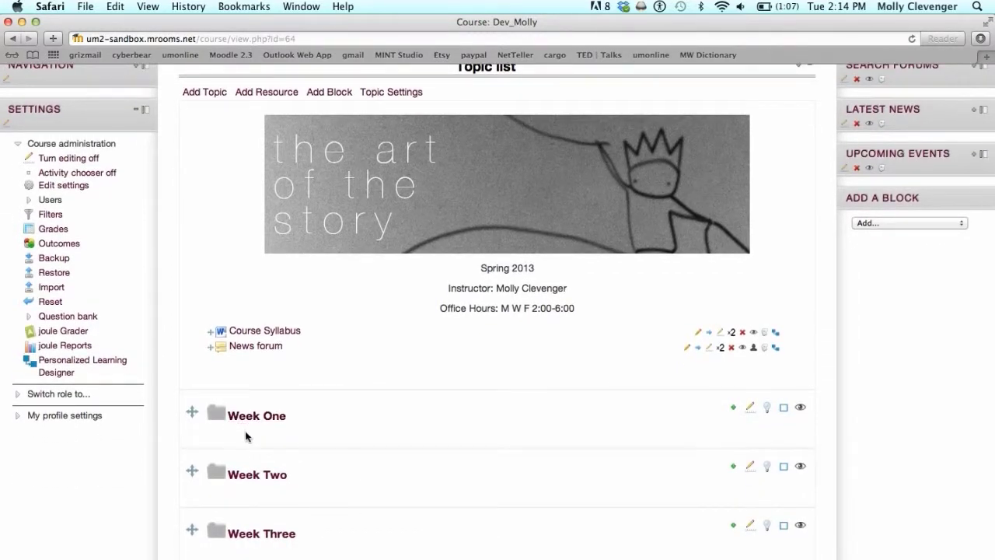
{"action": "scroll", "coordinate": [480, 344], "scroll_direction": "up", "scroll_amount": 2}
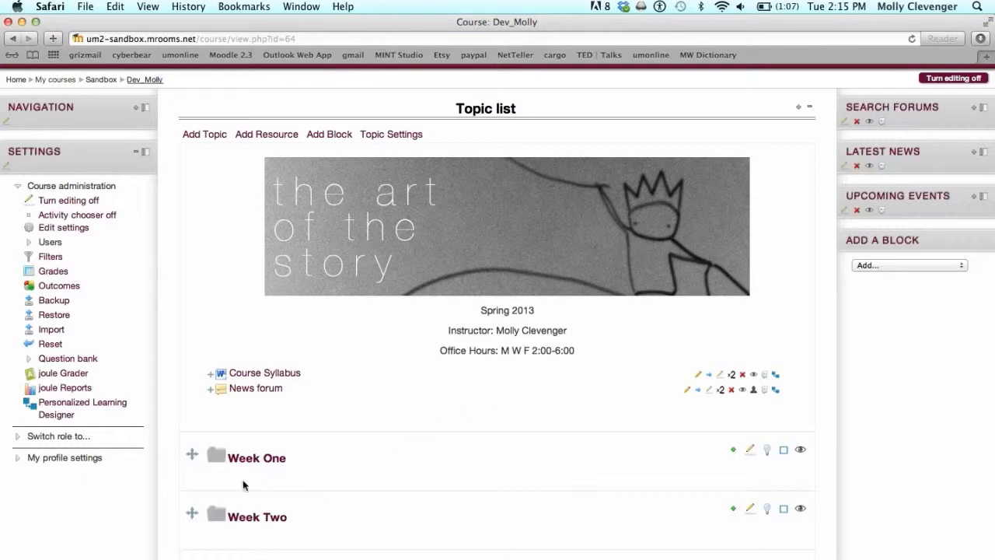
{"action": "left_click", "coordinate": [216, 459]}
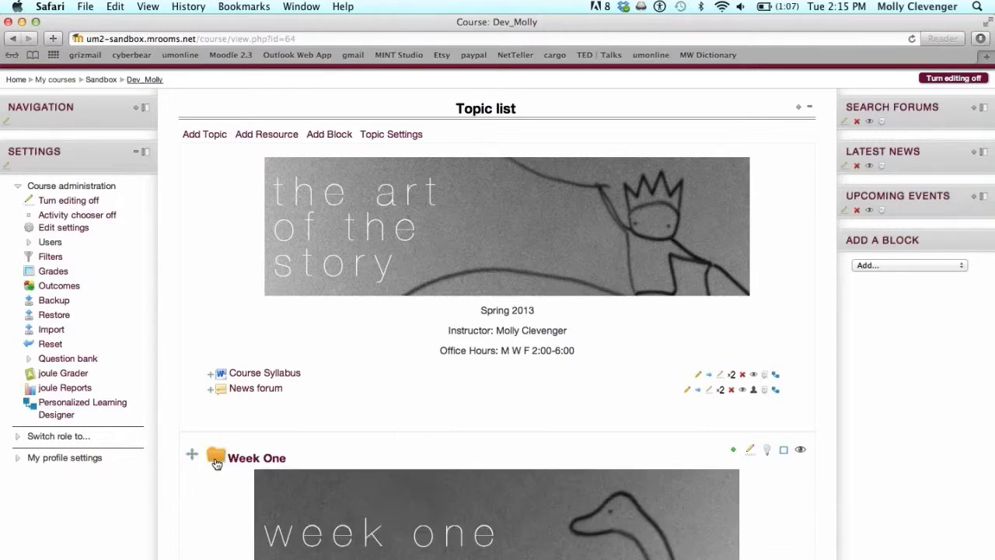
{"action": "scroll", "coordinate": [217, 463], "scroll_direction": "down", "scroll_amount": 5}
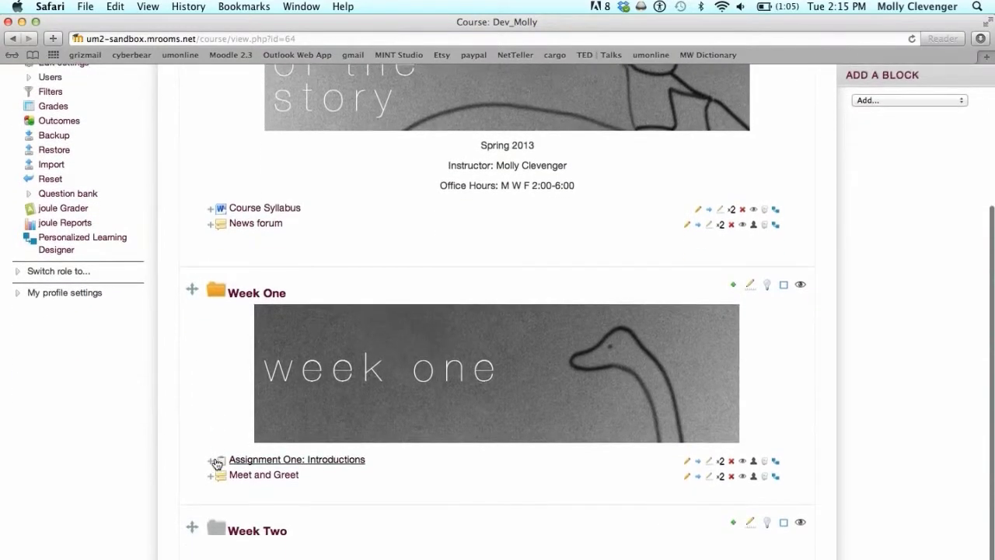
{"action": "left_click", "coordinate": [216, 291]}
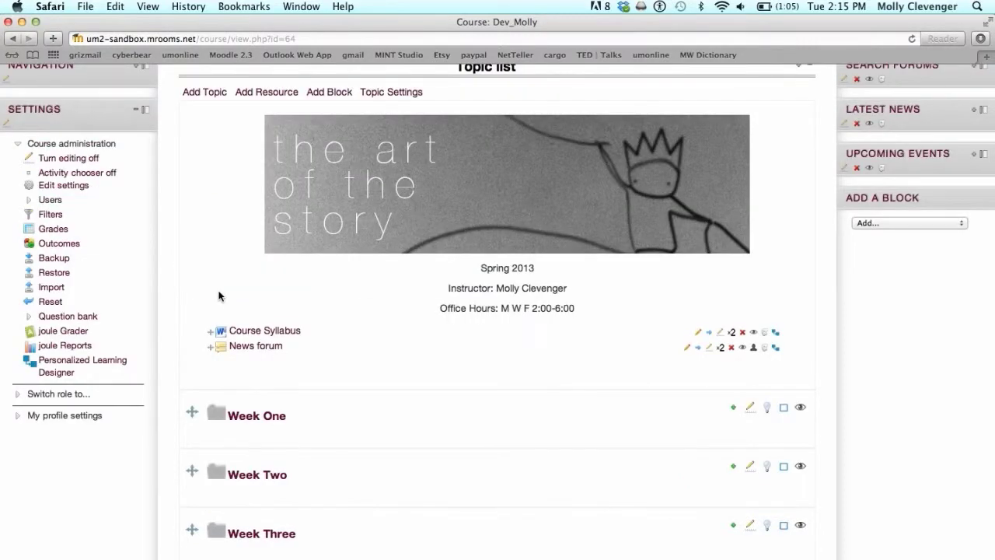
Step: Open Week One on its own page, view the activities and resources that can be added, and close that list
{"action": "left_click", "coordinate": [245, 418]}
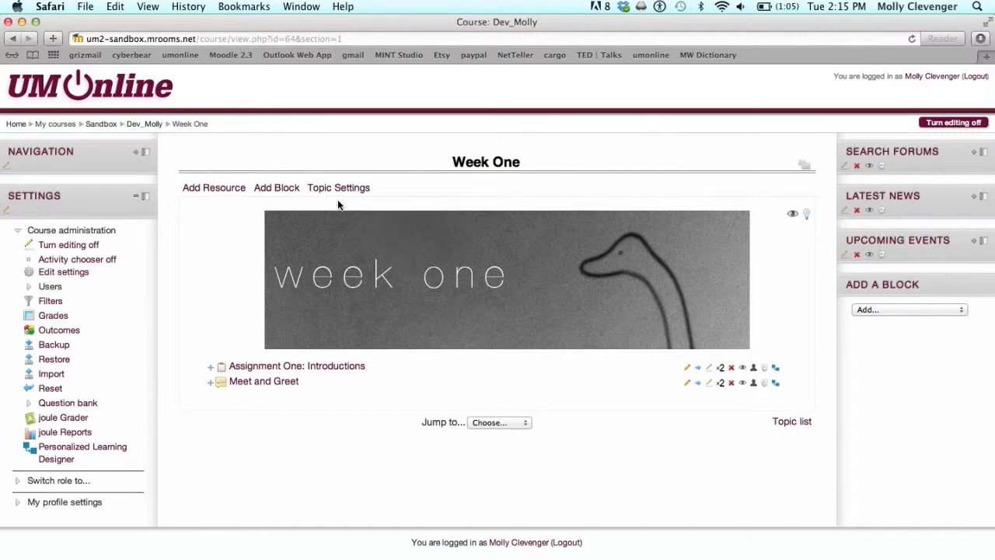
{"action": "left_click", "coordinate": [227, 193]}
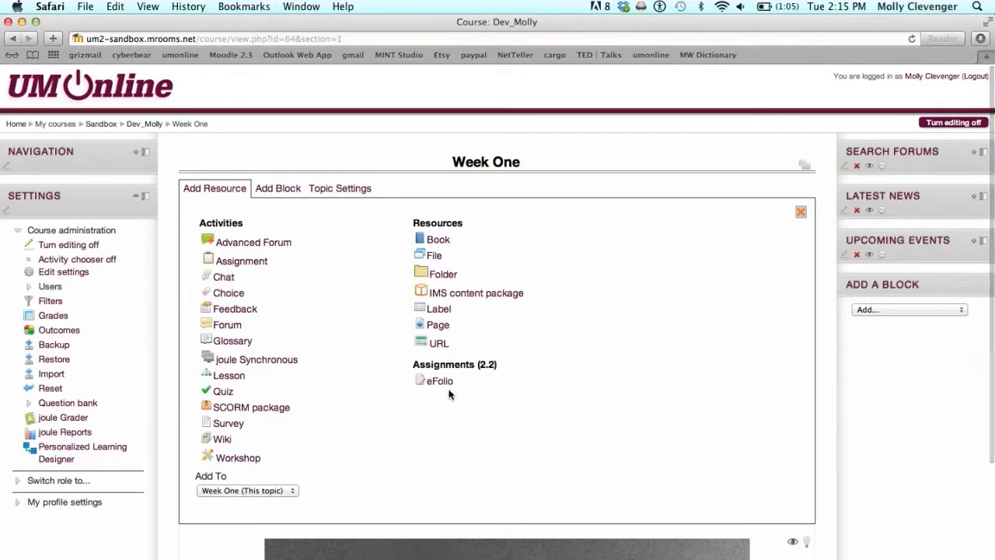
{"action": "left_click", "coordinate": [801, 213]}
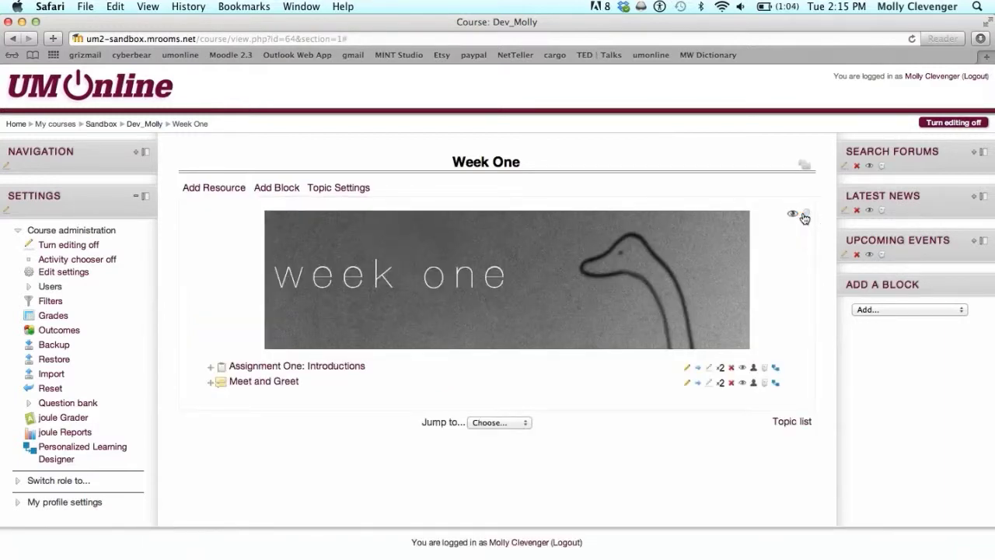
Step: Return to the full topic list, collapse all the topic folders, and expand them all again
{"action": "left_click", "coordinate": [805, 168]}
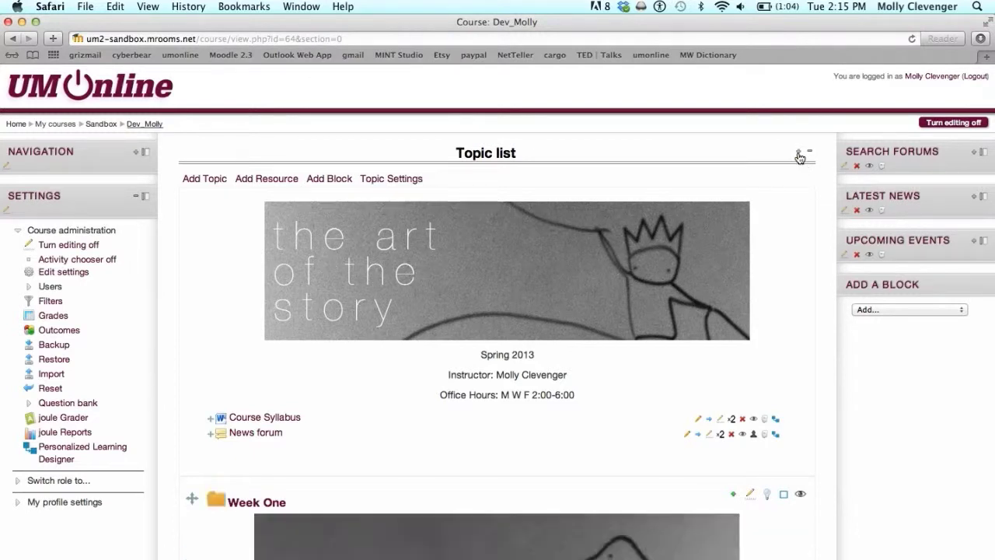
{"action": "left_click", "coordinate": [811, 153]}
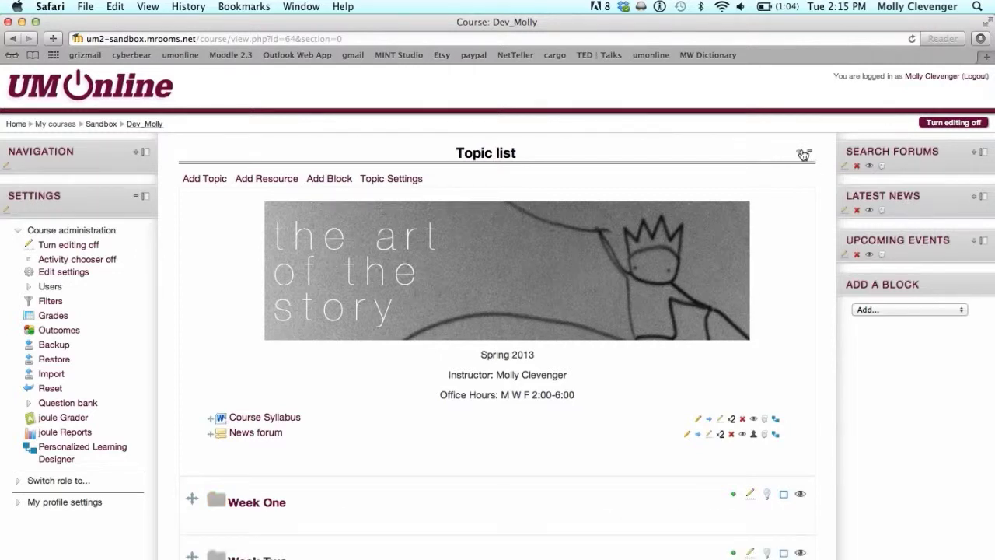
{"action": "left_click", "coordinate": [801, 154]}
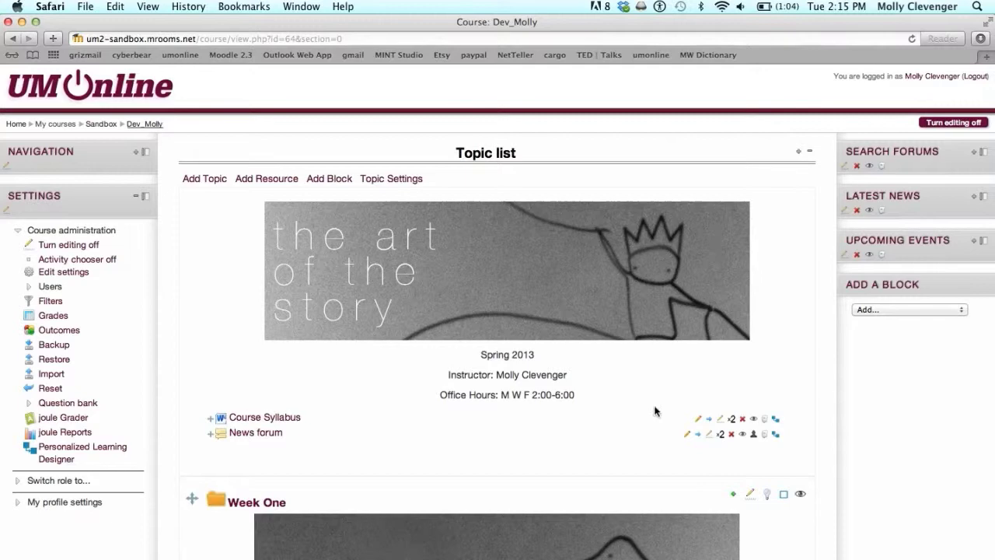
Step: View the choices for adding a resource directly to Week One from the topic list, and close them
{"action": "scroll", "coordinate": [653, 414], "scroll_direction": "down", "scroll_amount": 2}
{"action": "scroll", "coordinate": [653, 414], "scroll_direction": "down", "scroll_amount": 8}
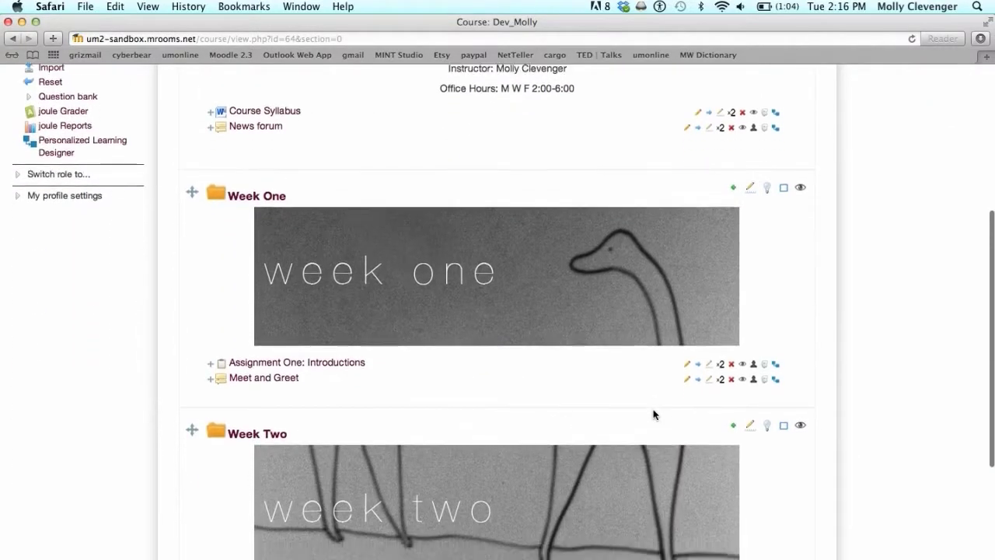
{"action": "scroll", "coordinate": [653, 414], "scroll_direction": "down", "scroll_amount": 1}
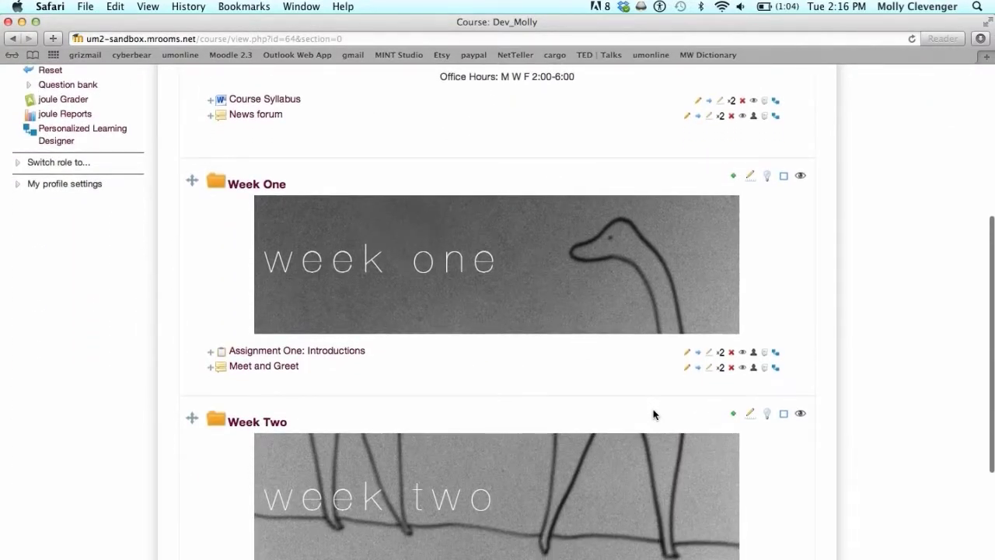
{"action": "left_click", "coordinate": [733, 176]}
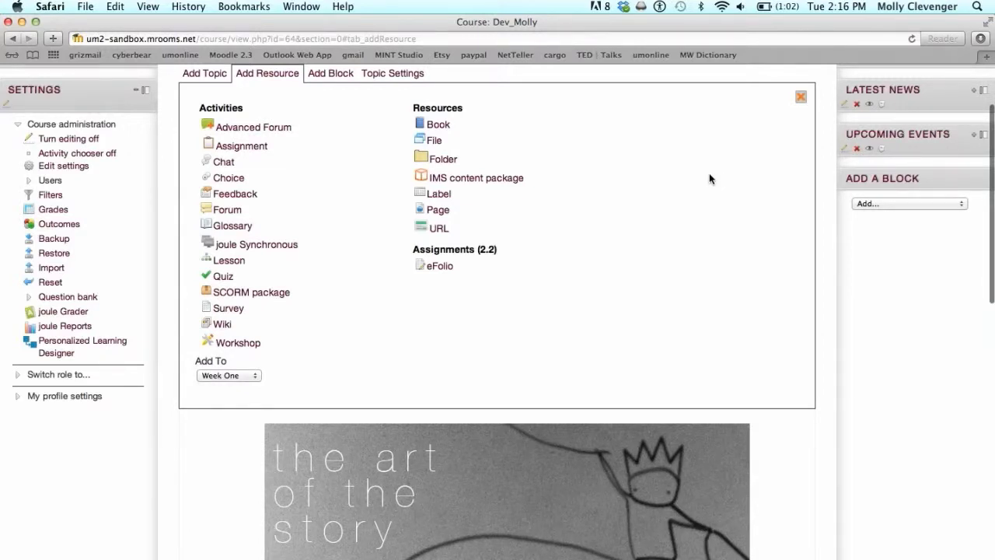
{"action": "left_click", "coordinate": [800, 97]}
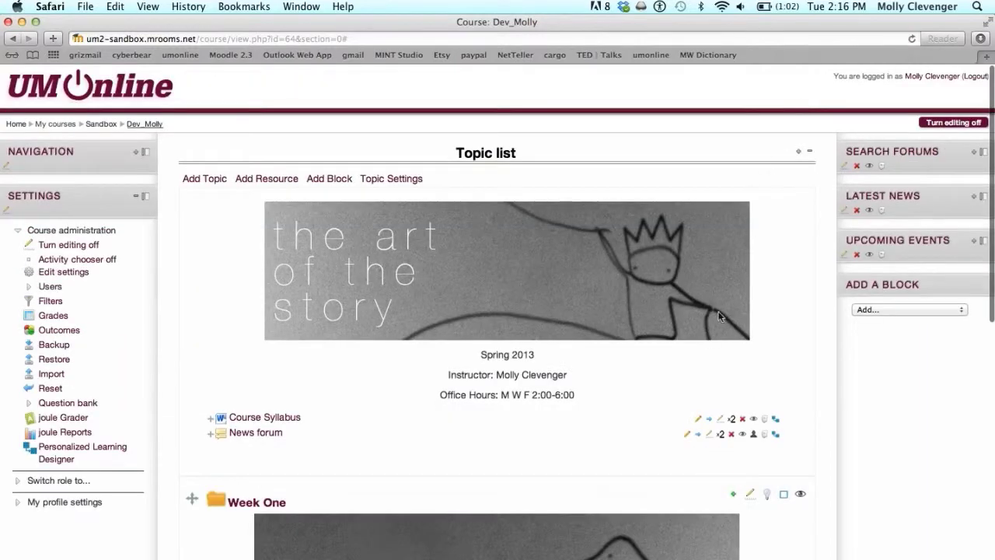
Step: Open the Week One section for editing, review its summary and access restrictions, and save the section
{"action": "left_click", "coordinate": [750, 494]}
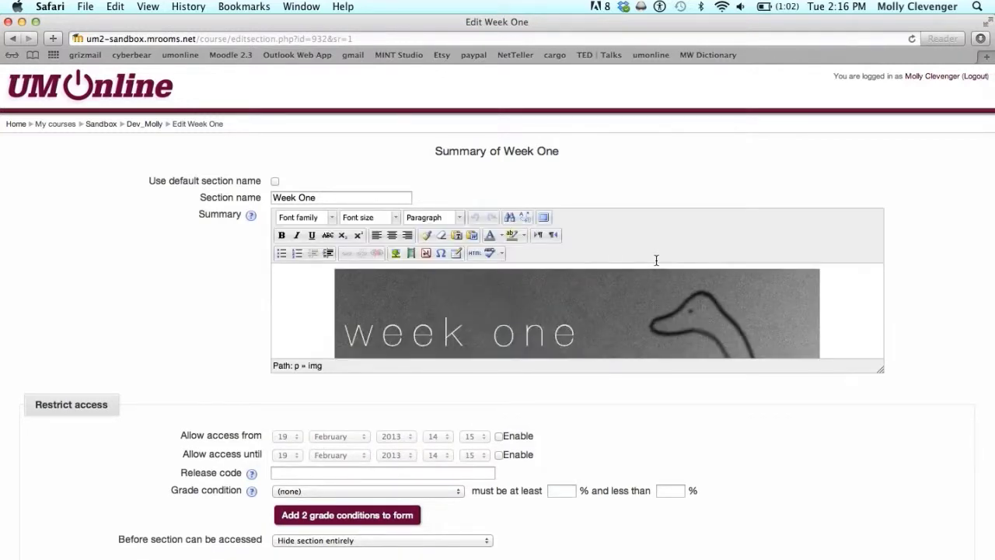
{"action": "scroll", "coordinate": [656, 260], "scroll_direction": "down", "scroll_amount": 5}
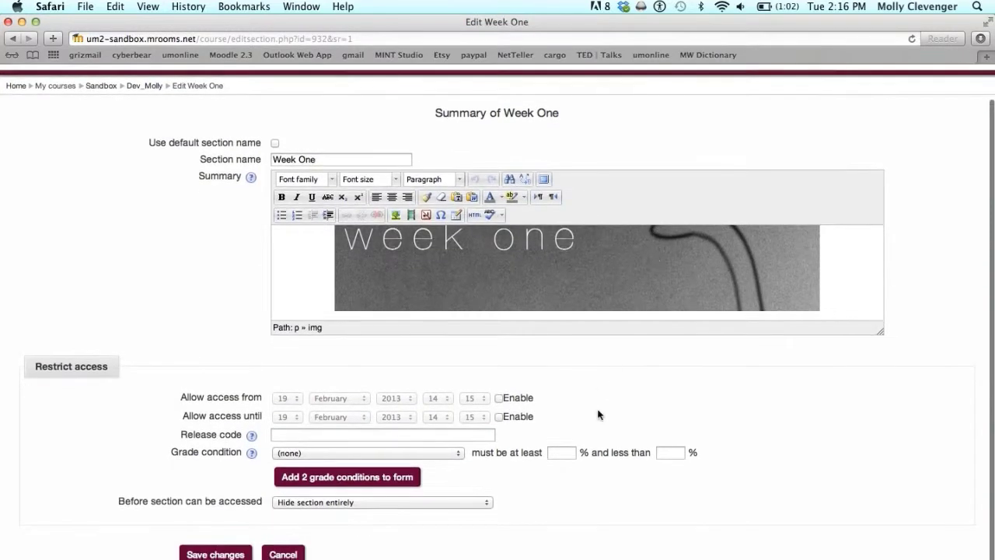
{"action": "scroll", "coordinate": [596, 411], "scroll_direction": "down", "scroll_amount": 2}
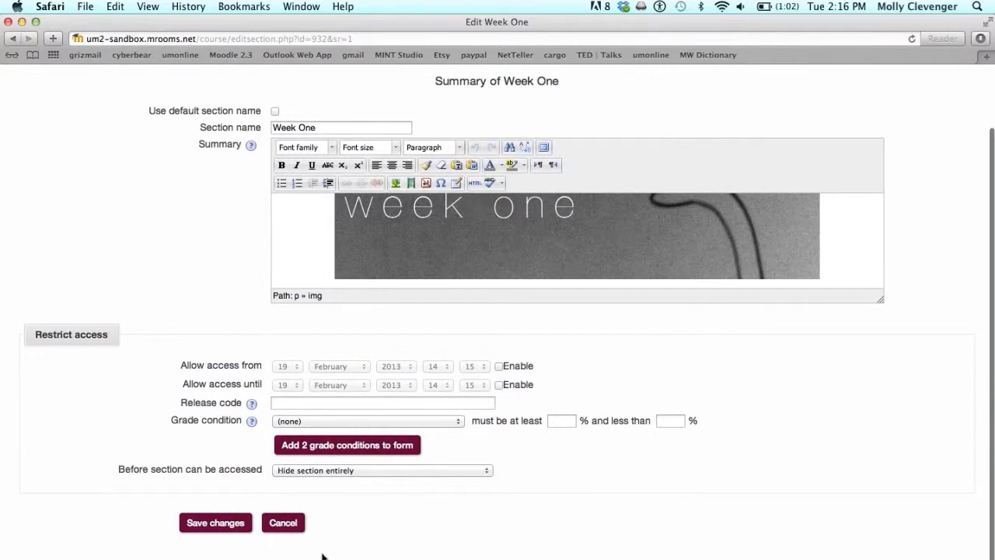
{"action": "left_click", "coordinate": [229, 528]}
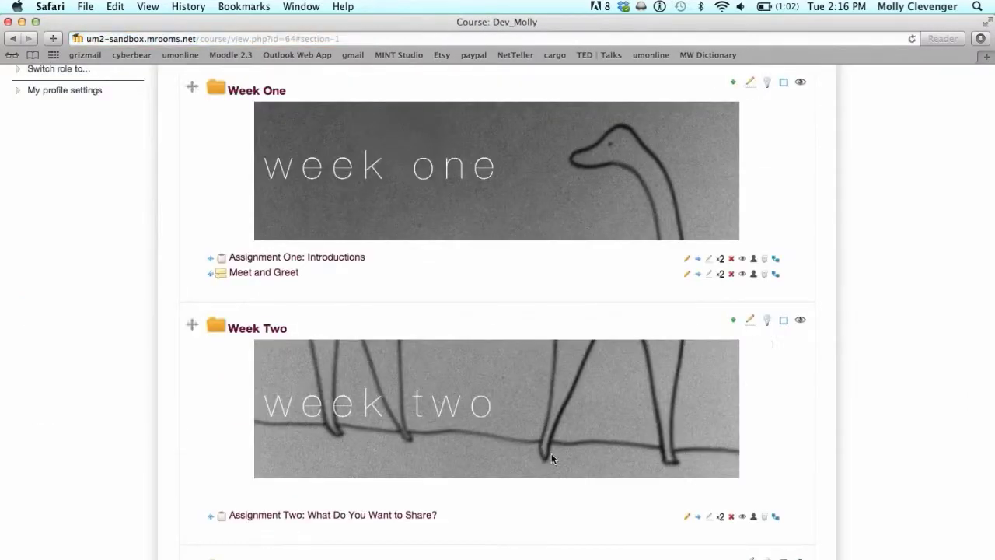
Step: Highlight Week One as the current topic
{"action": "left_click", "coordinate": [767, 83]}
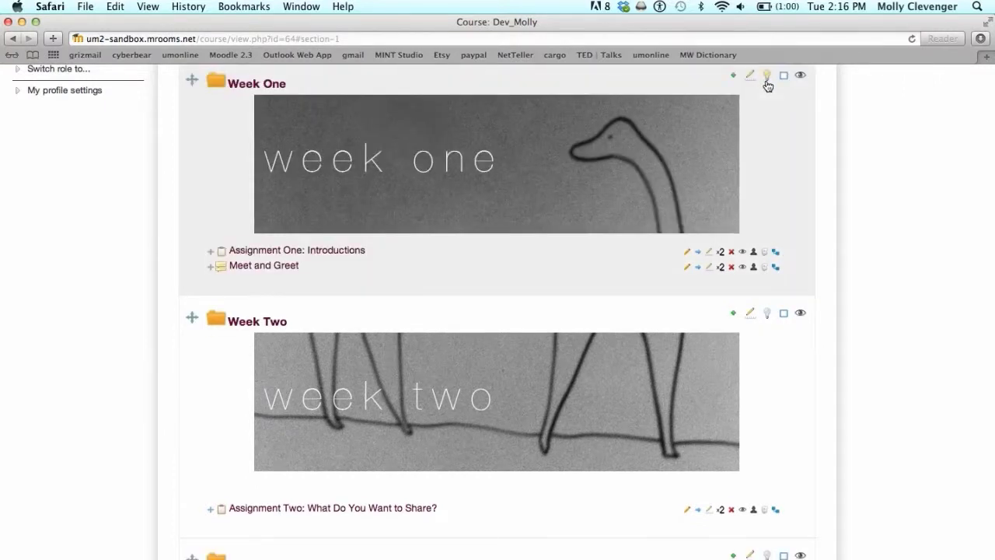
{"action": "scroll", "coordinate": [796, 121], "scroll_direction": "up", "scroll_amount": 5}
{"action": "scroll", "coordinate": [796, 123], "scroll_direction": "down", "scroll_amount": 2}
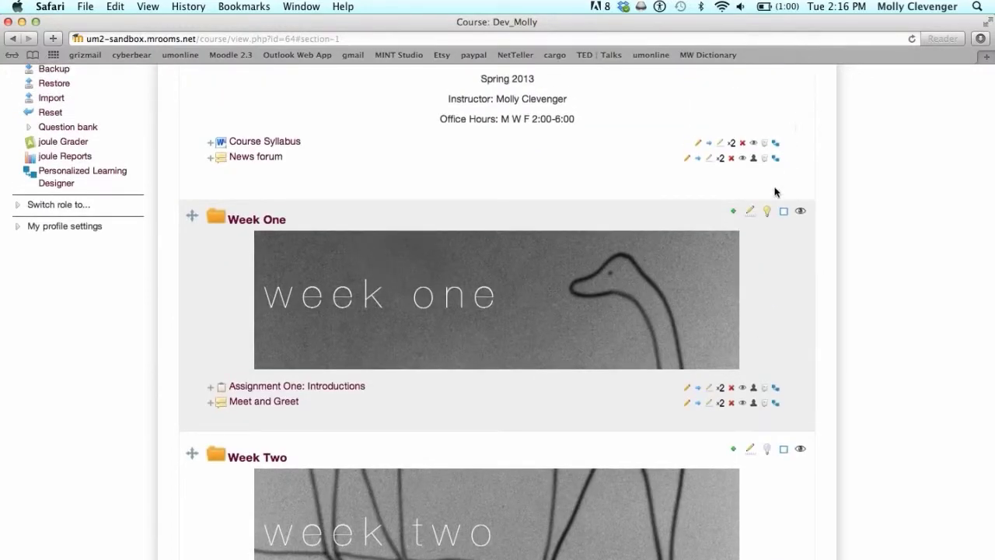
Step: Show only the Week One topic, and return to the full topic list
{"action": "left_click", "coordinate": [784, 217]}
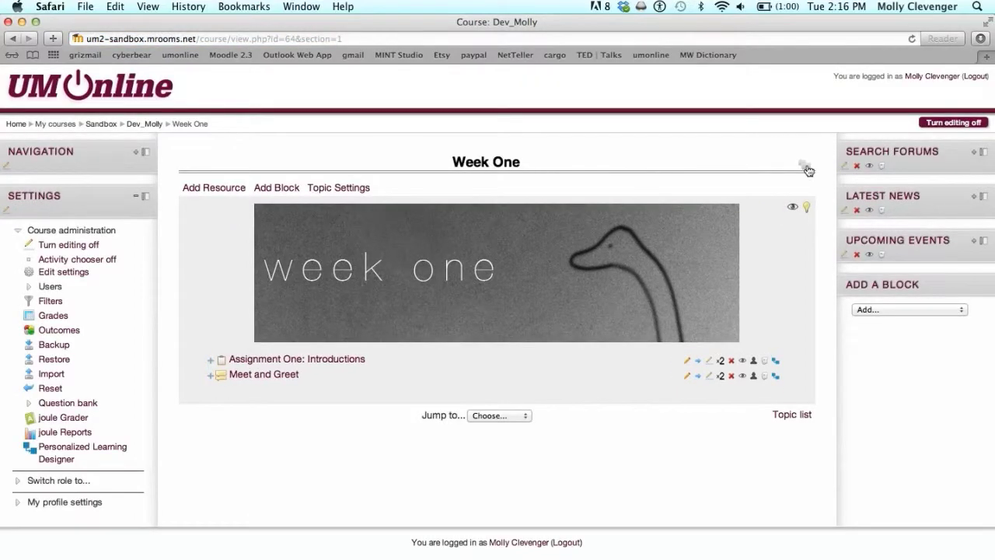
{"action": "left_click", "coordinate": [806, 166]}
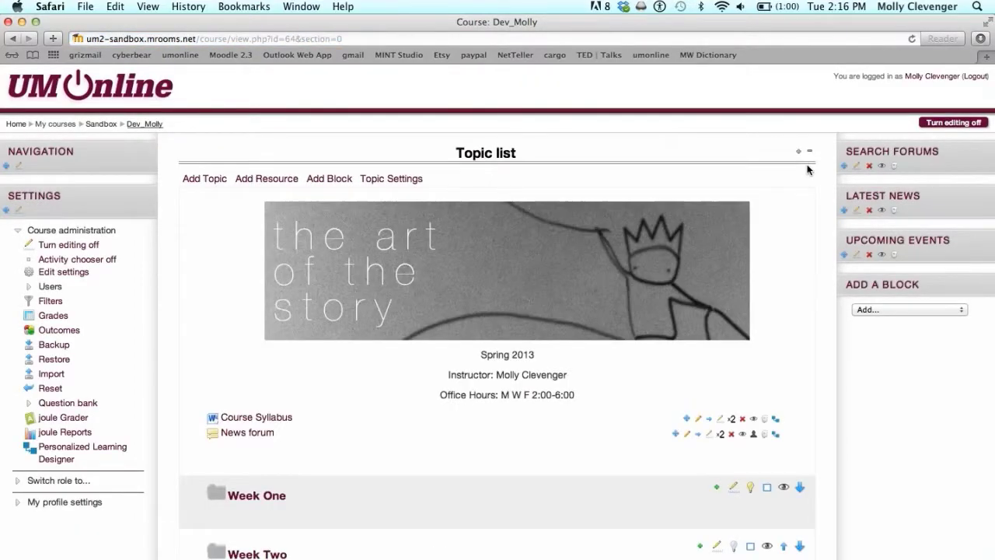
Step: Hide the Week One topic from students
{"action": "scroll", "coordinate": [765, 365], "scroll_direction": "down", "scroll_amount": 3}
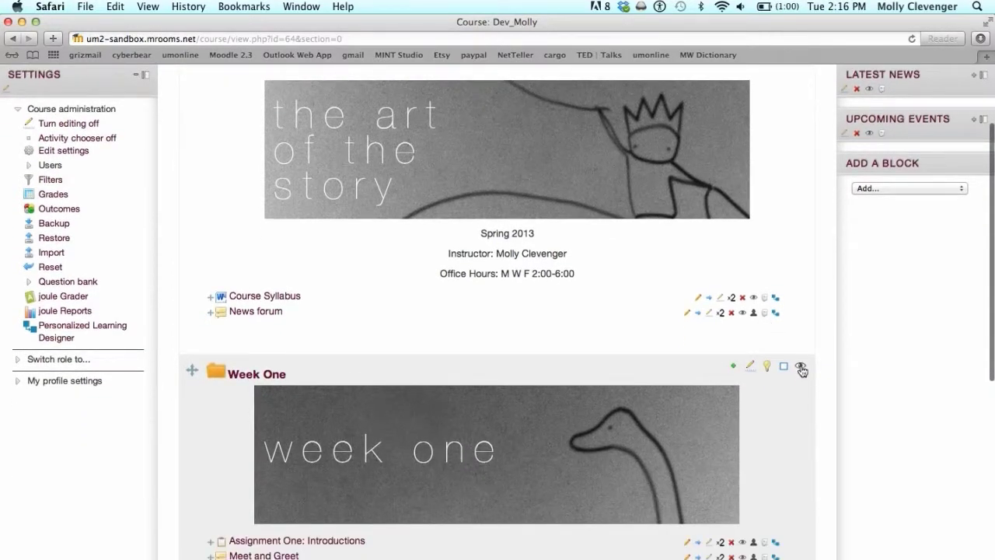
{"action": "left_click", "coordinate": [801, 367]}
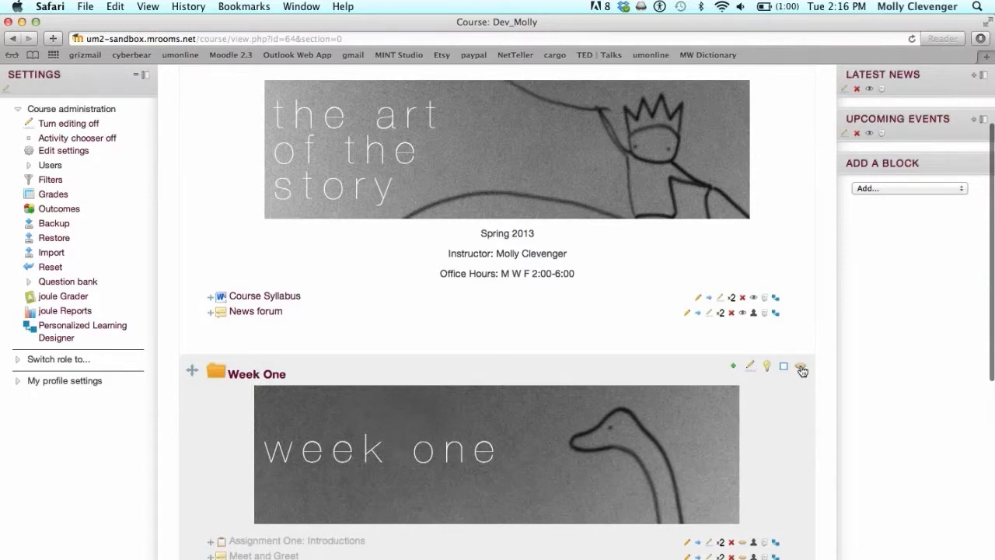
Step: Make the hidden Week One topic visible to students again
{"action": "left_click", "coordinate": [801, 367]}
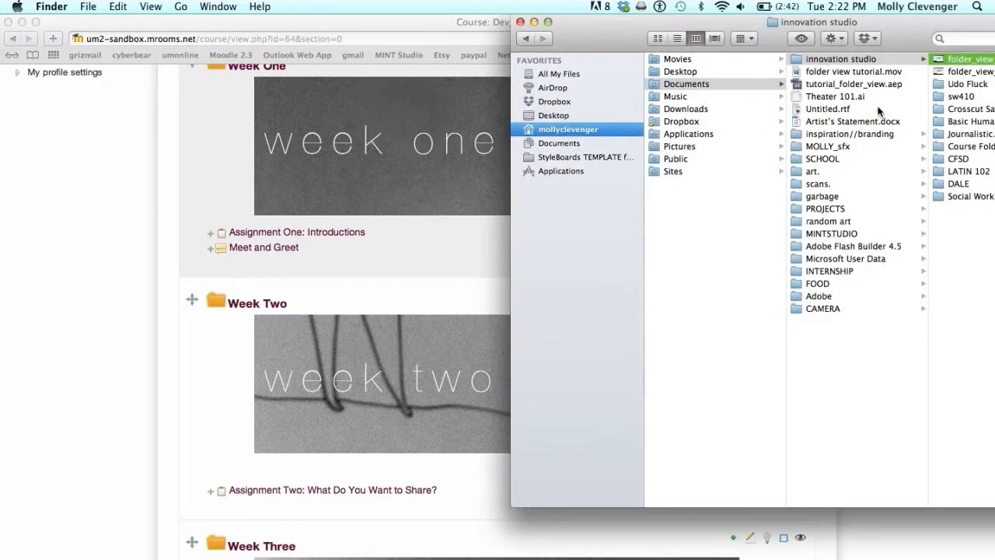
Step: Upload Artist's Statement.docx from the Documents folder in Finder into the Week Two topic, below Assignment Two, and return to the course page
{"action": "left_click", "coordinate": [841, 124]}
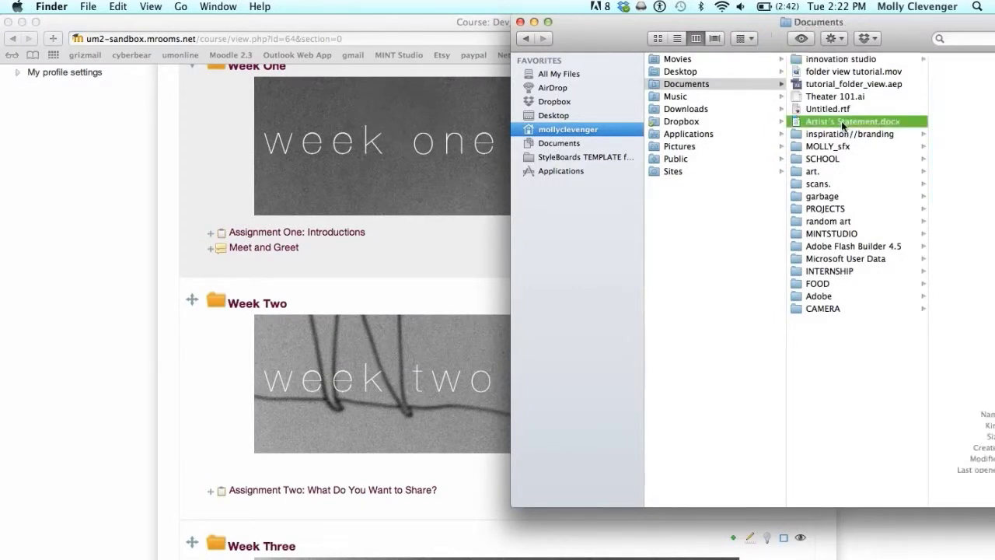
{"action": "left_click_drag", "start_coordinate": [577, 174], "coordinate": [257, 511]}
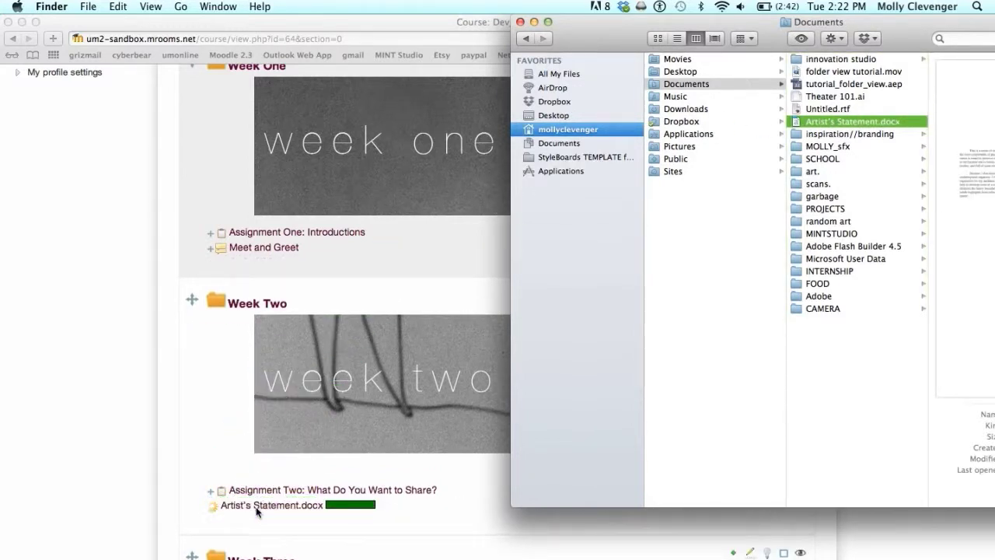
{"action": "left_click", "coordinate": [387, 237]}
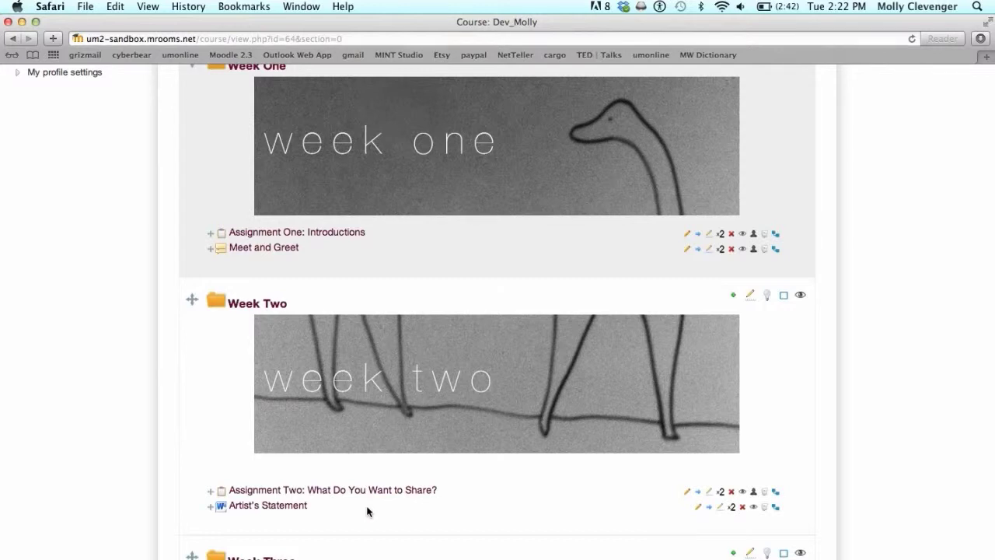
Step: Move the Week Two topic above Week One in the course's topic list
{"action": "left_click", "coordinate": [191, 297]}
{"action": "left_click_drag", "start_coordinate": [192, 298], "coordinate": [188, 138]}
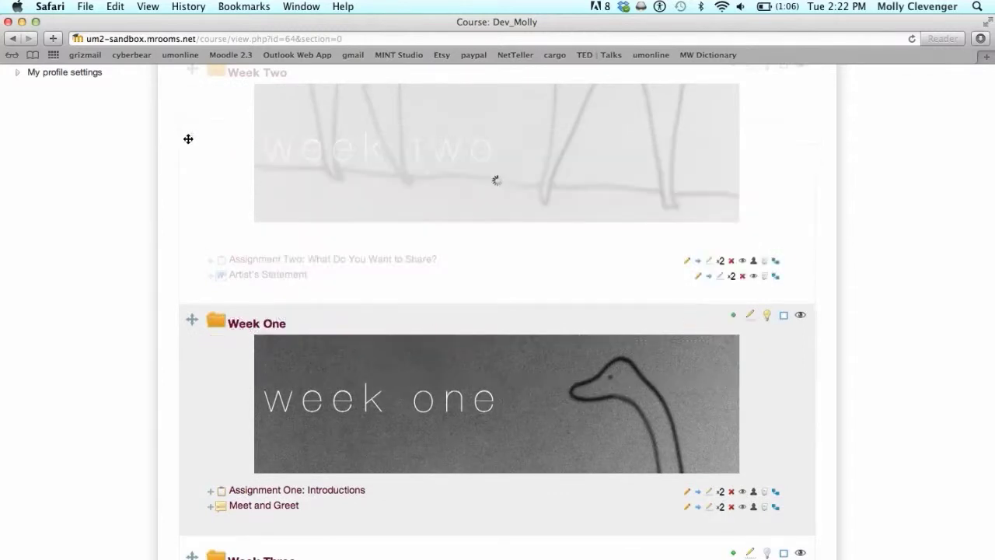
{"action": "scroll", "coordinate": [188, 139], "scroll_direction": "up", "scroll_amount": 5}
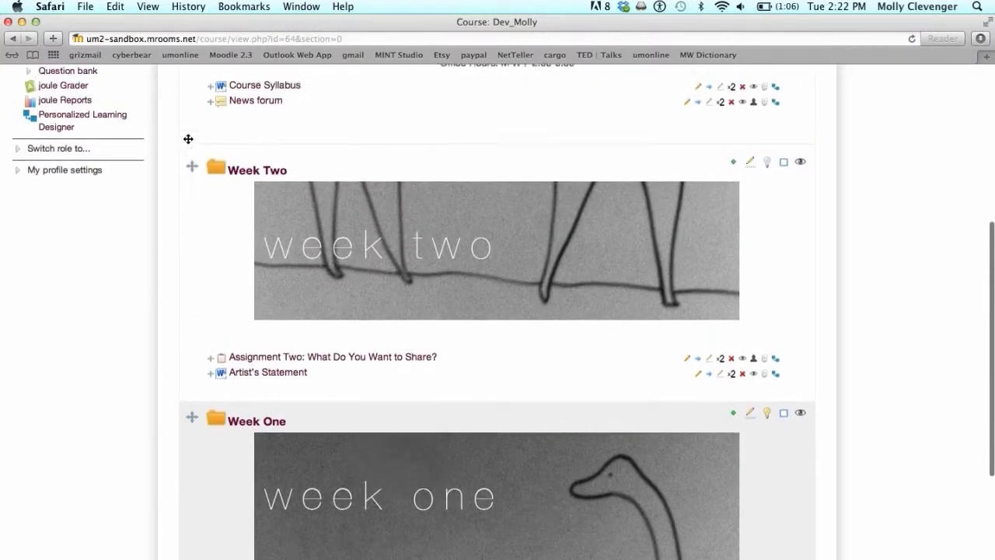
{"action": "scroll", "coordinate": [189, 146], "scroll_direction": "down", "scroll_amount": 10}
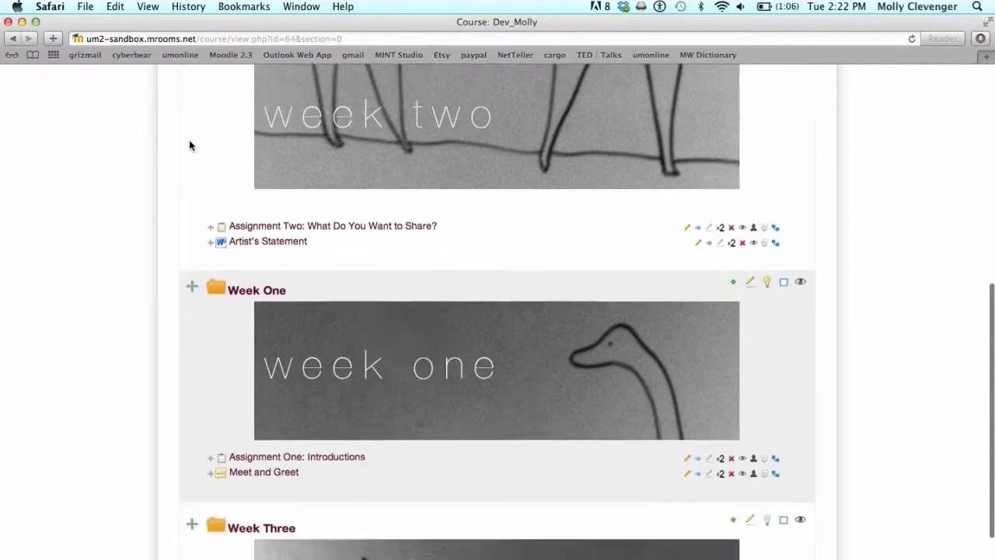
Step: Collapse all topic folders in the topic list at once
{"action": "scroll", "coordinate": [189, 145], "scroll_direction": "up", "scroll_amount": 14}
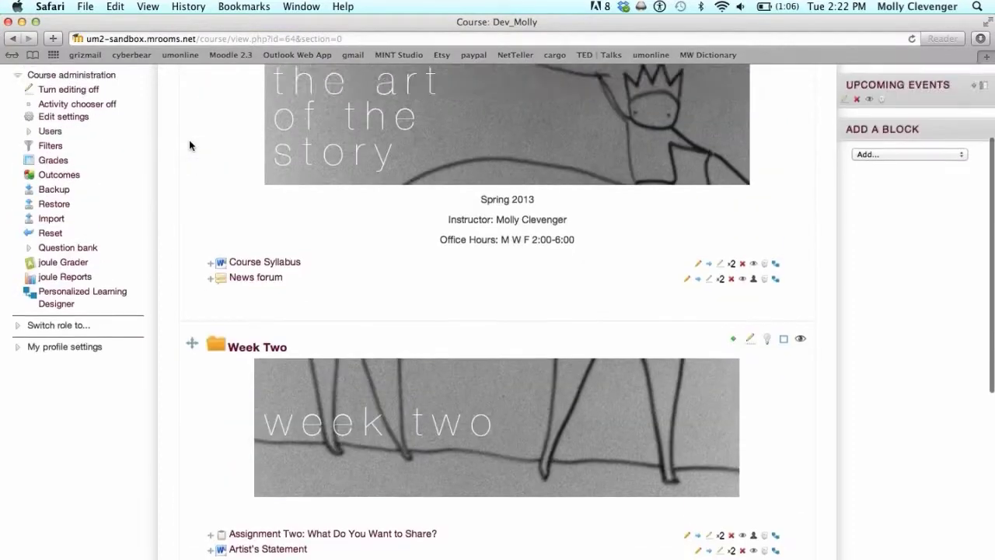
{"action": "scroll", "coordinate": [189, 145], "scroll_direction": "up", "scroll_amount": 5}
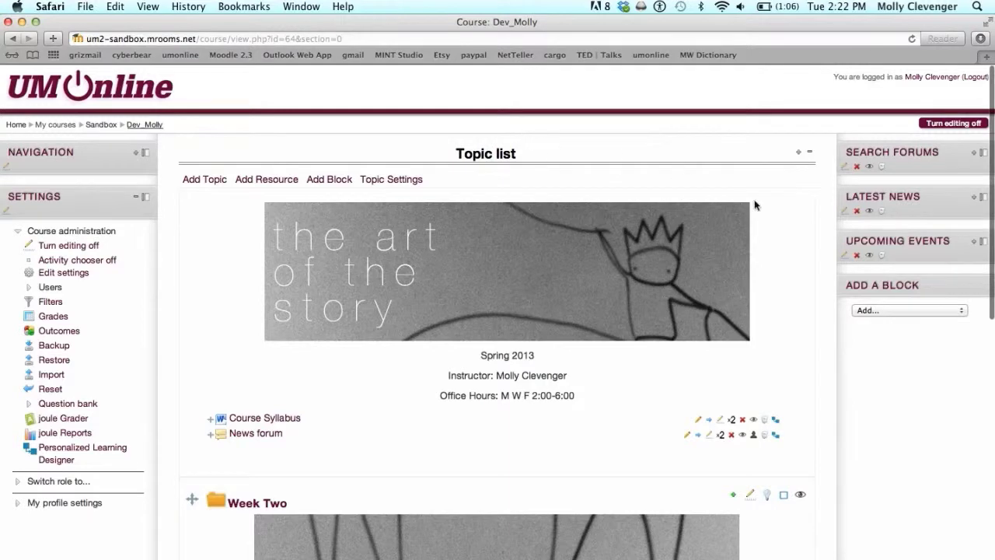
{"action": "left_click", "coordinate": [809, 157]}
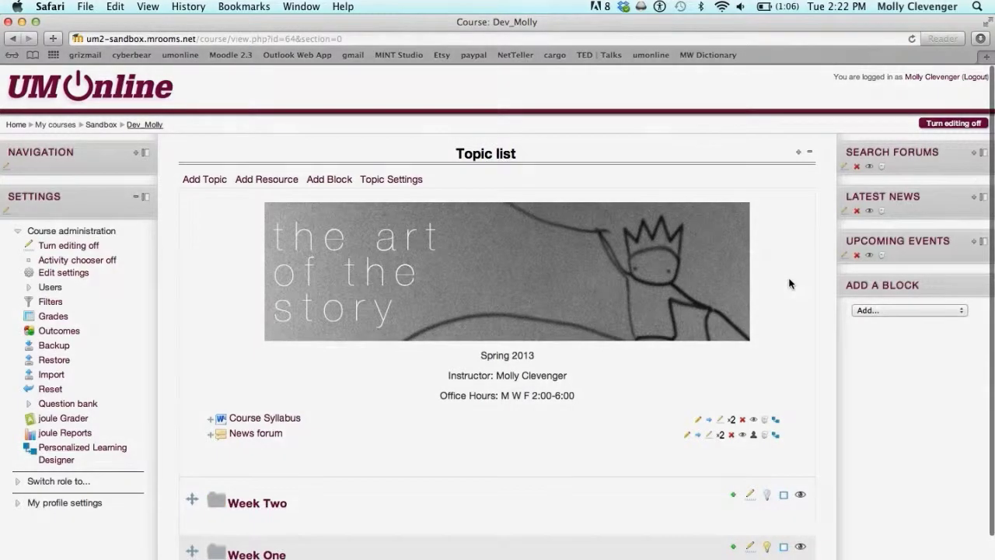